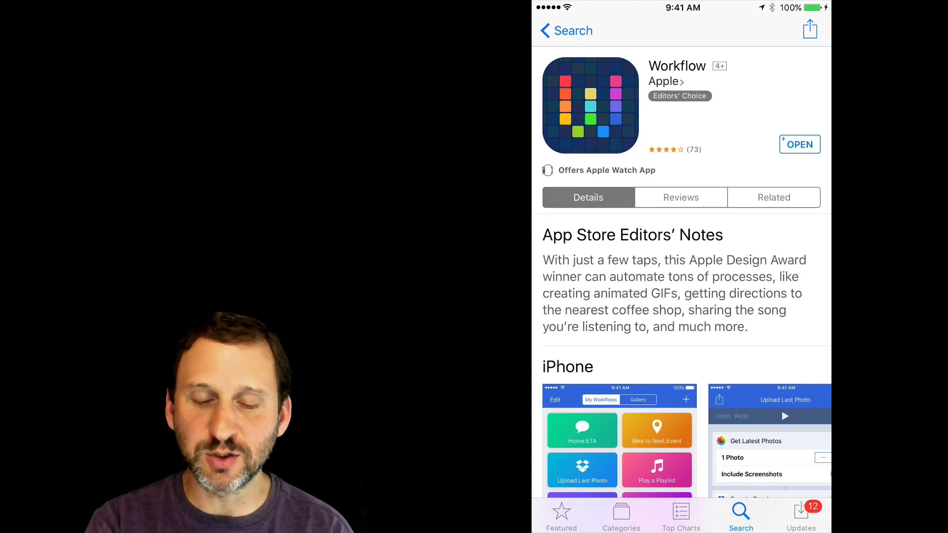
Launch the Workflow app from its App Store page
left_click(800, 144)
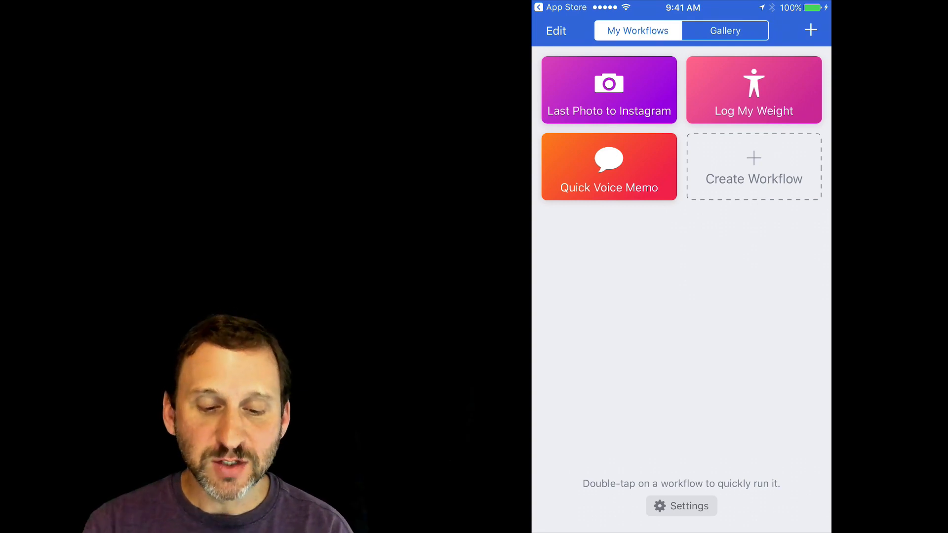
Create a new workflow and add Select Photos from Photos & Video as its first action
left_click(754, 167)
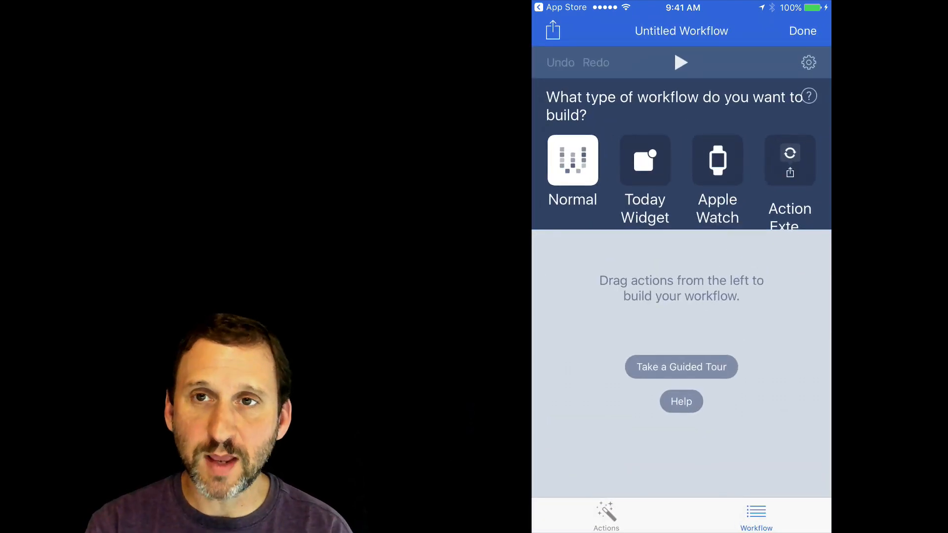
left_click(607, 516)
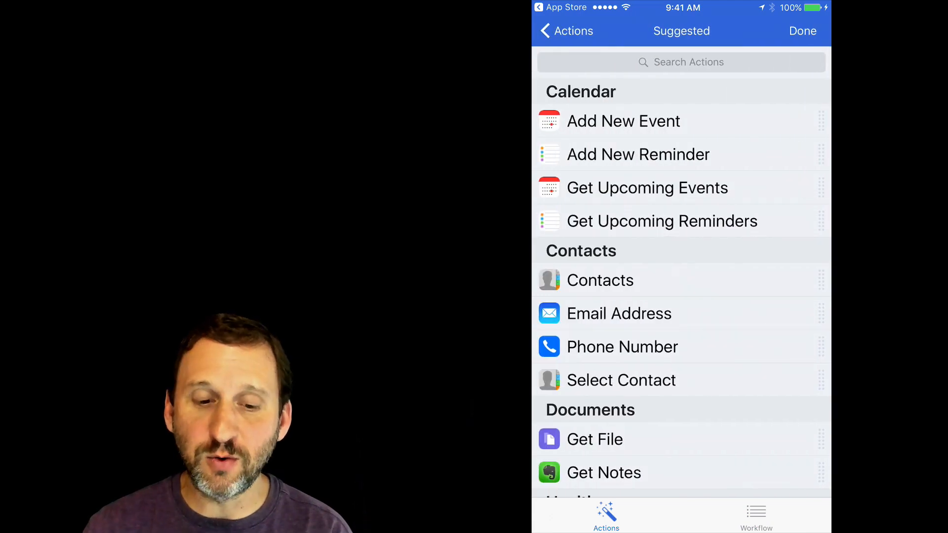
scroll(682, 289, "down", 15)
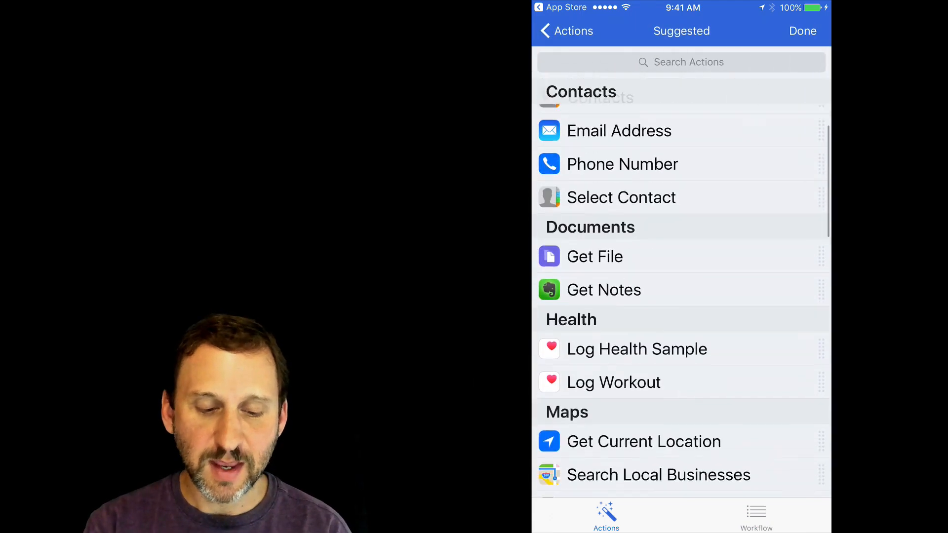
scroll(682, 288, "down", 4)
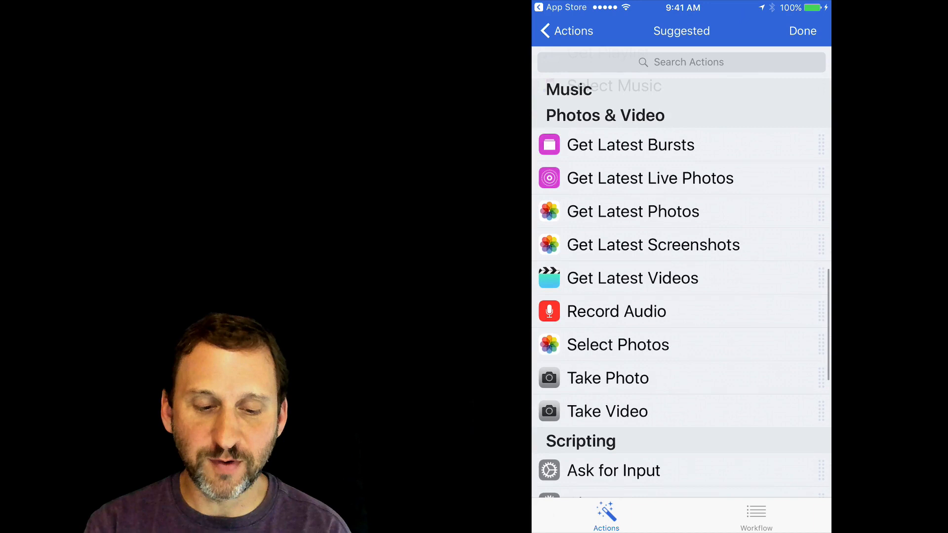
left_click(618, 344)
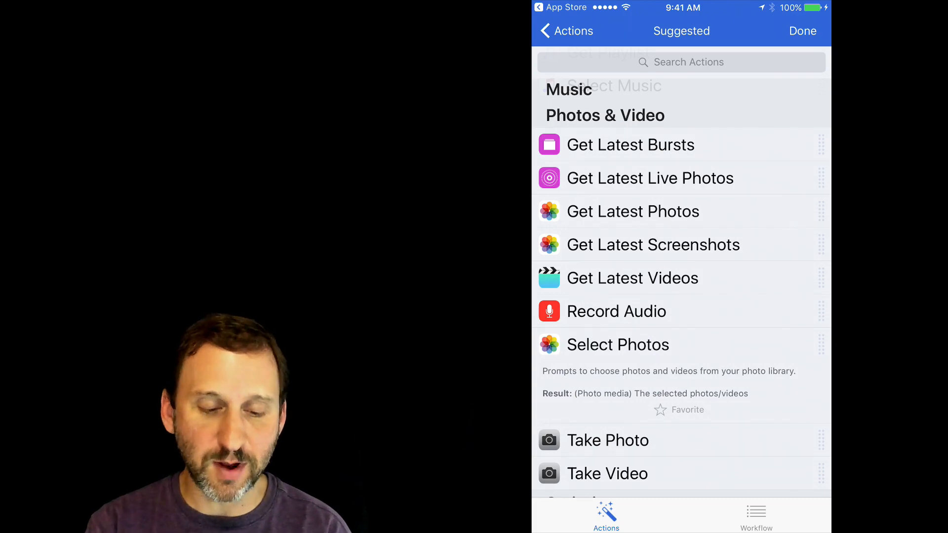
left_click(617, 344)
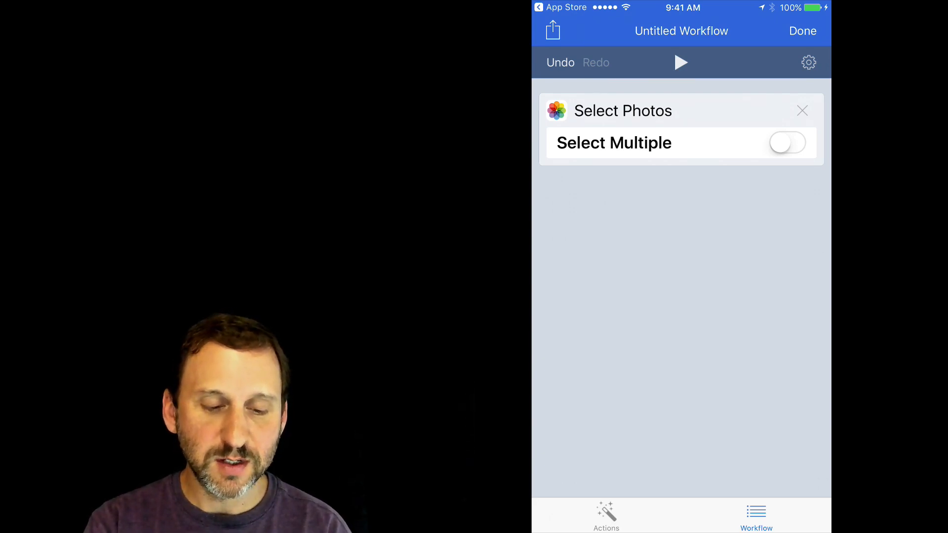
Search the actions for 'Gif' and place Make GIF beneath Select Photos, looping forever at 0.2 s per photo
left_click(606, 516)
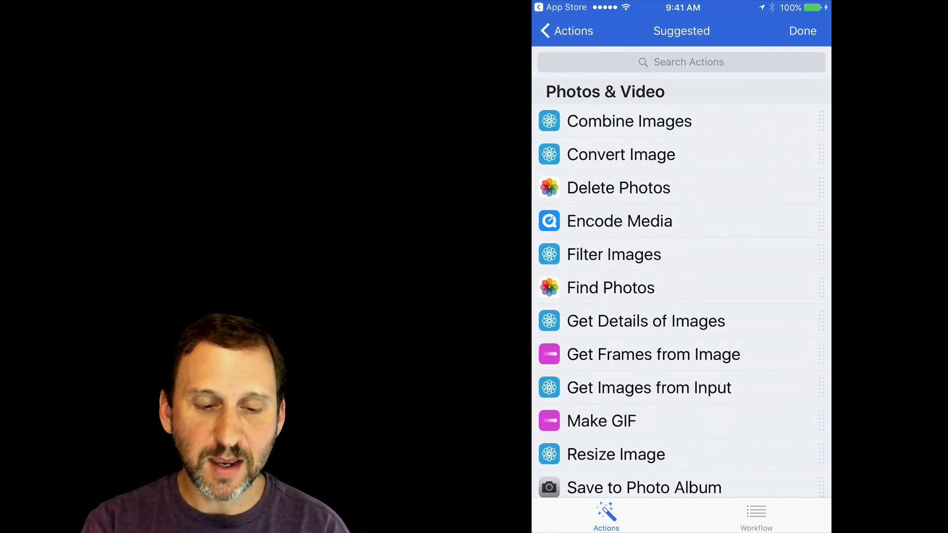
left_click(682, 61)
type("Gi")
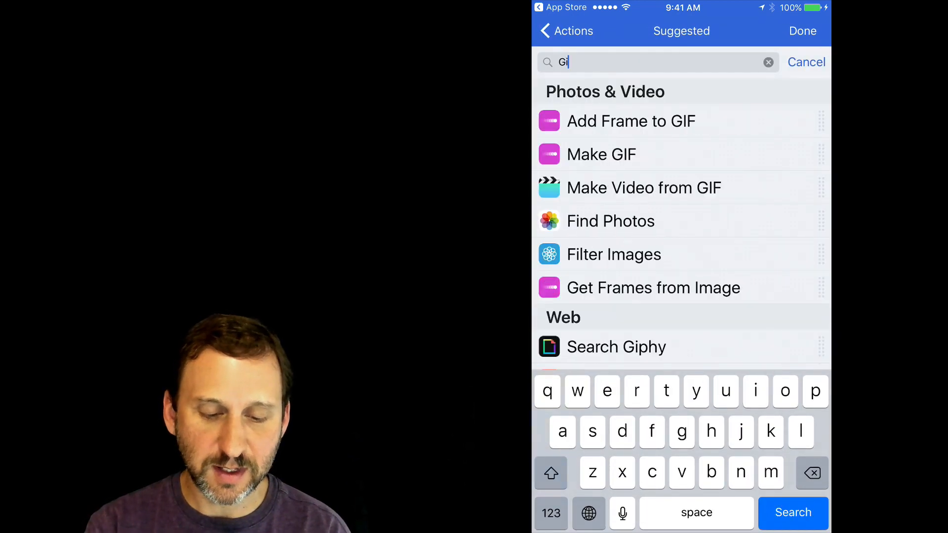
type("f")
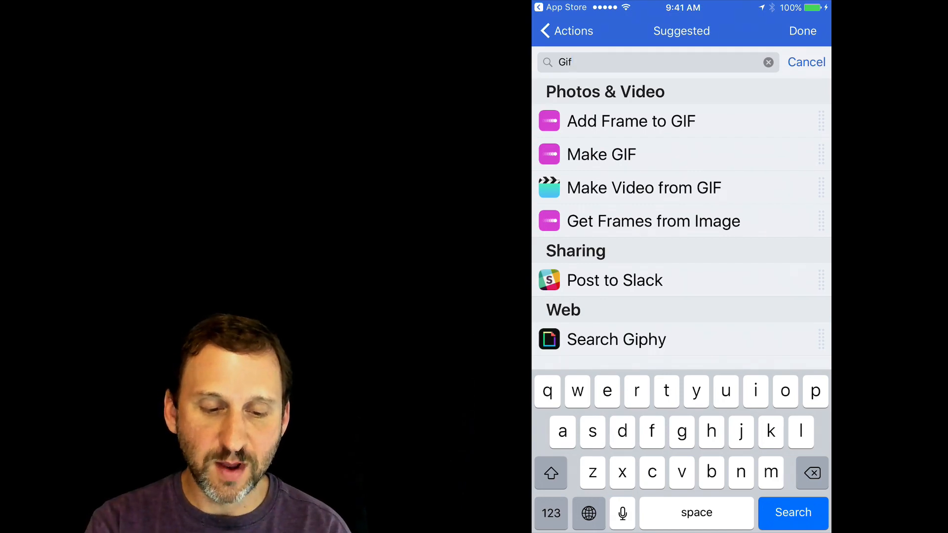
left_click(601, 154)
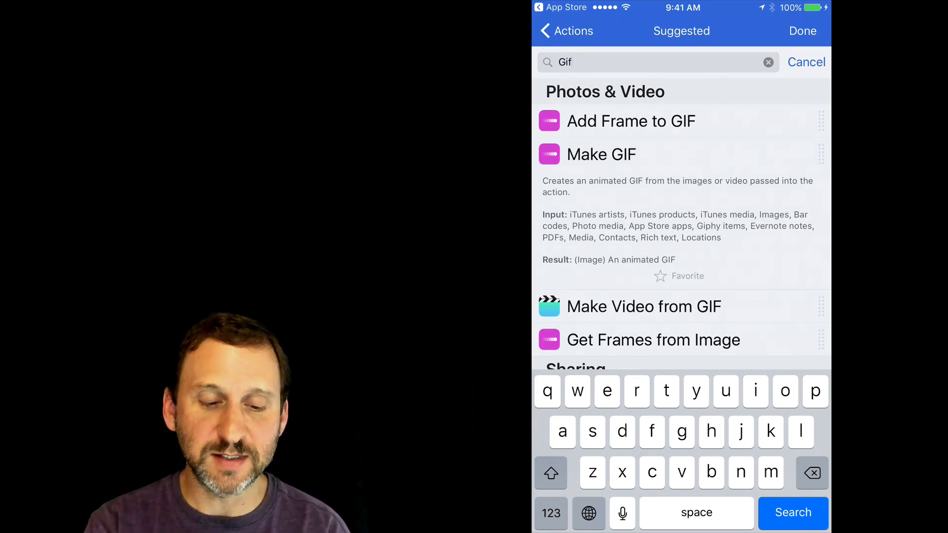
left_click_drag(602, 154, 640, 191)
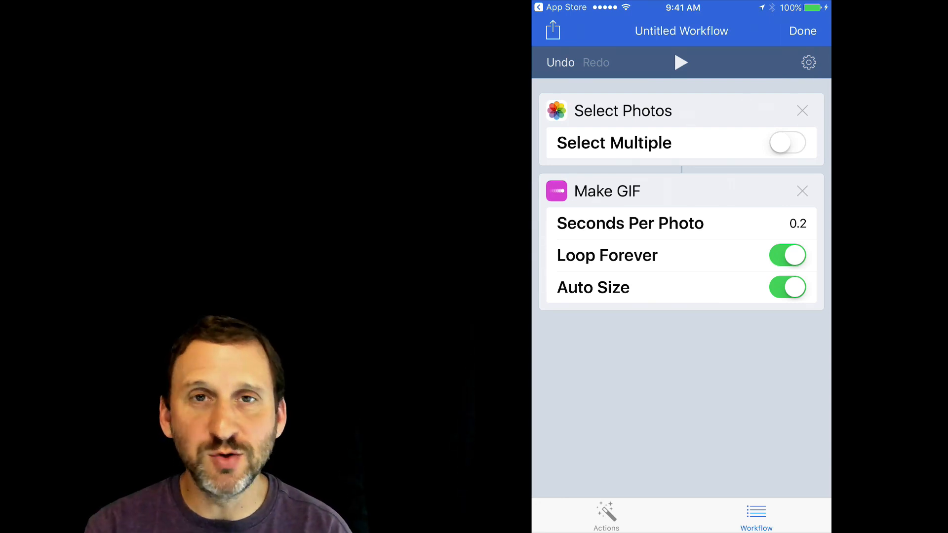
Add Save to Photo Album (All Photos) below Make GIF to complete the three-step chain
left_click(606, 517)
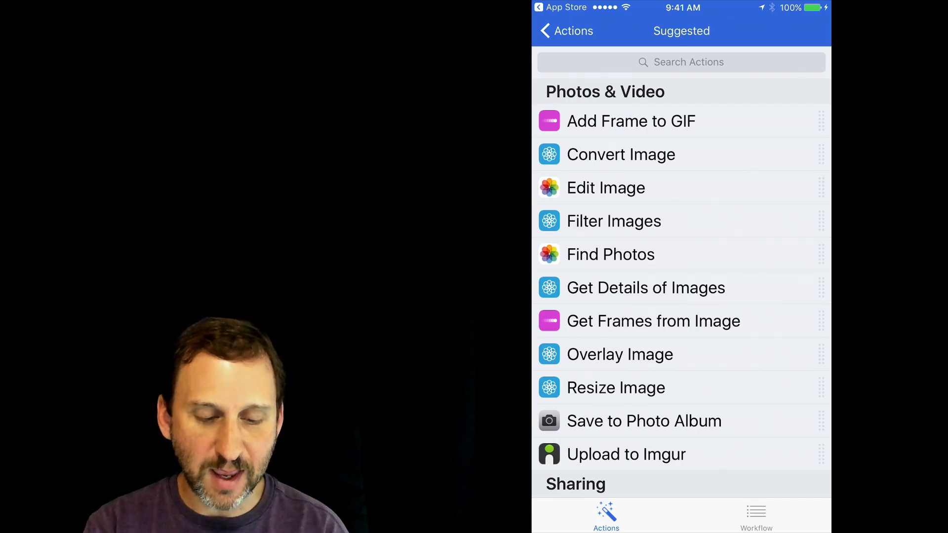
left_click(644, 421)
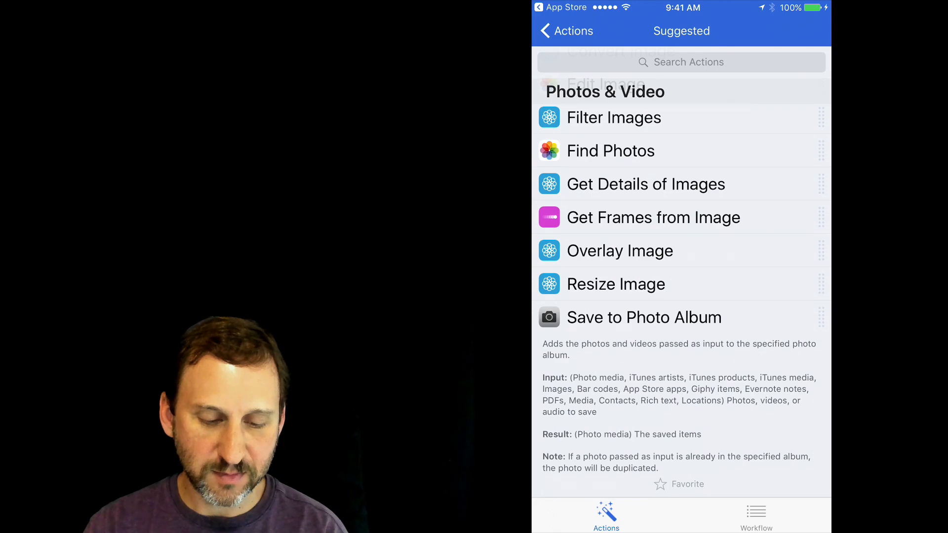
scroll(682, 296, "down", 2)
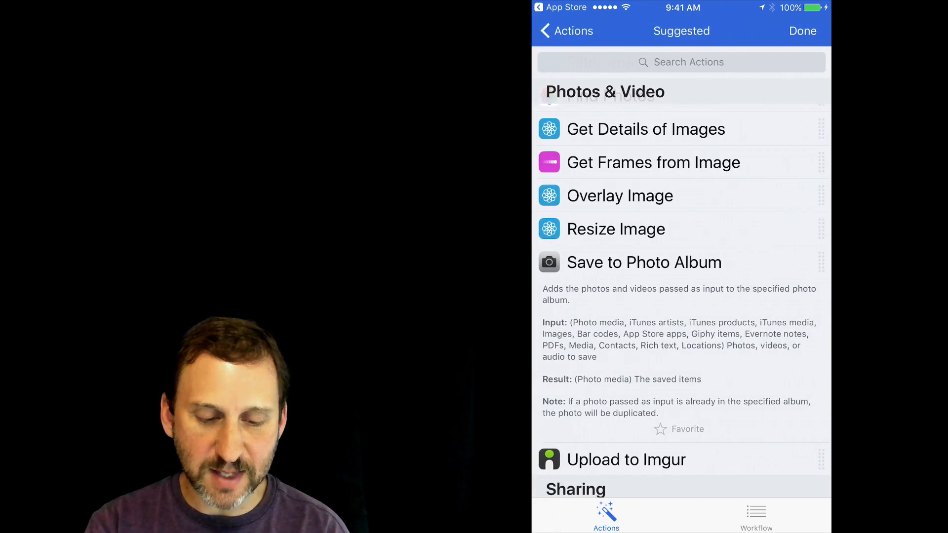
mouse_move(644, 262)
left_mouse_down()
mouse_move(727, 326)
mouse_move(675, 385)
left_mouse_up()
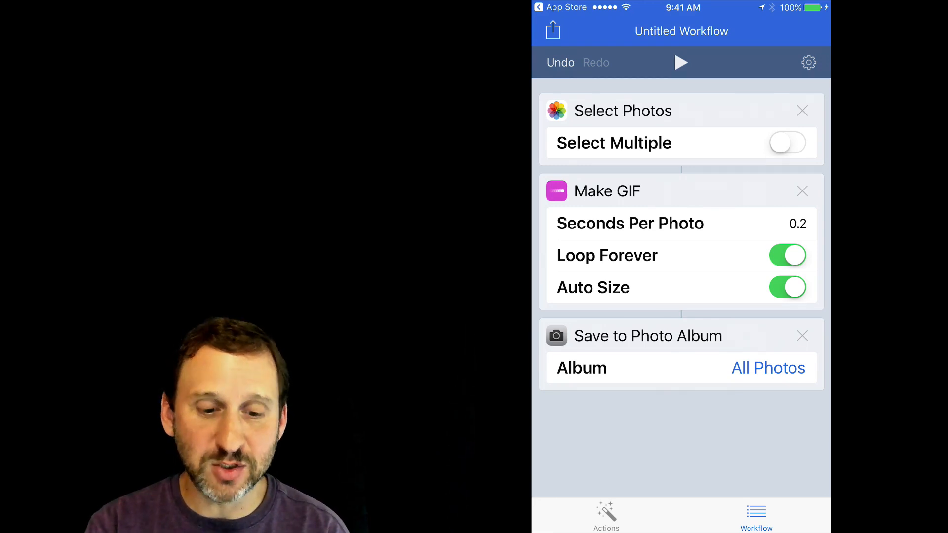
Run the workflow and browse to the dolls video in the Videos album
left_click(681, 63)
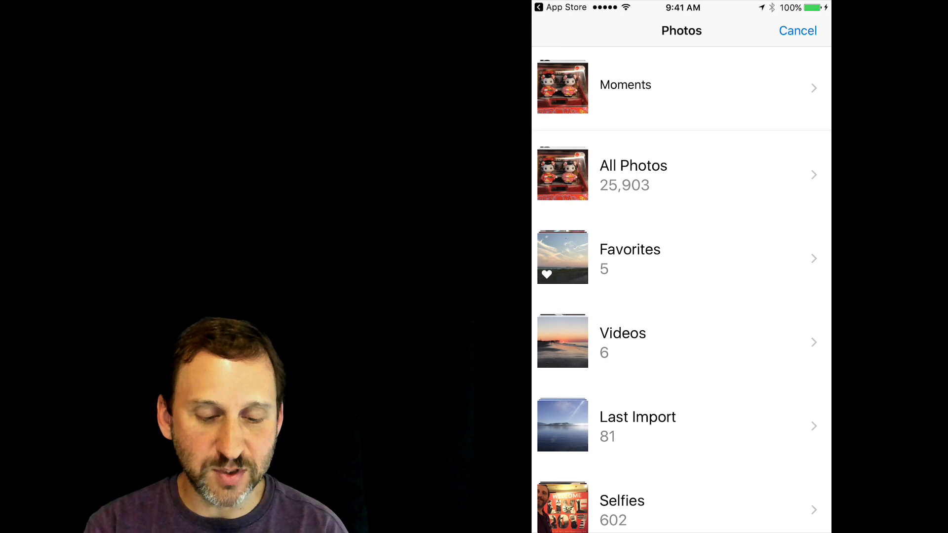
left_click(622, 342)
left_click(643, 85)
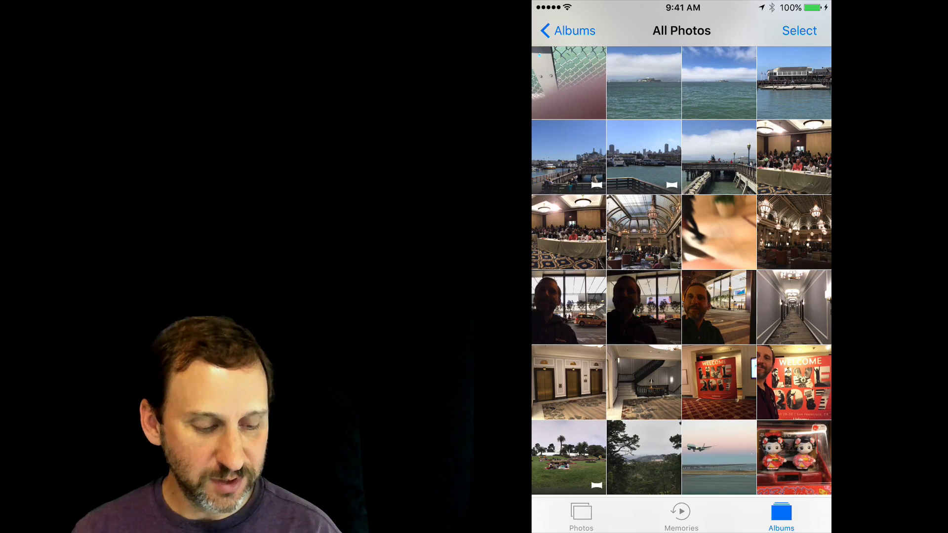
Choose the dolls clip as input so the workflow produces its animated GIF preview
left_click(793, 457)
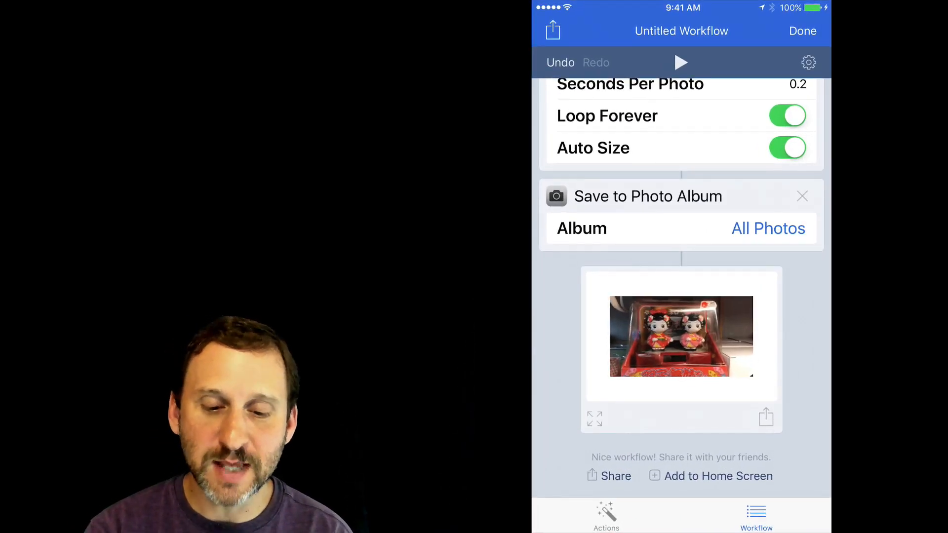
Rename the untitled workflow to 'Video To GIF' and return to My Workflows with it saved
left_click(808, 63)
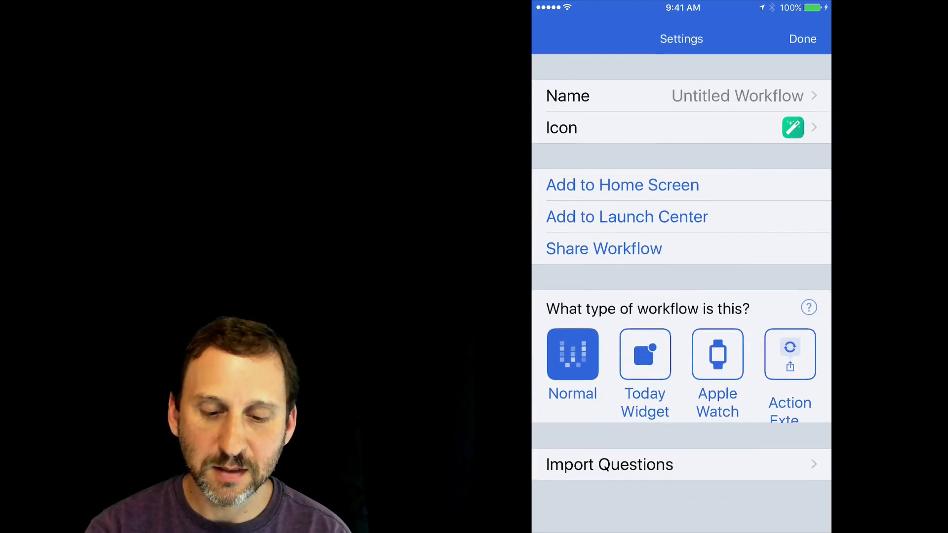
left_click(681, 88)
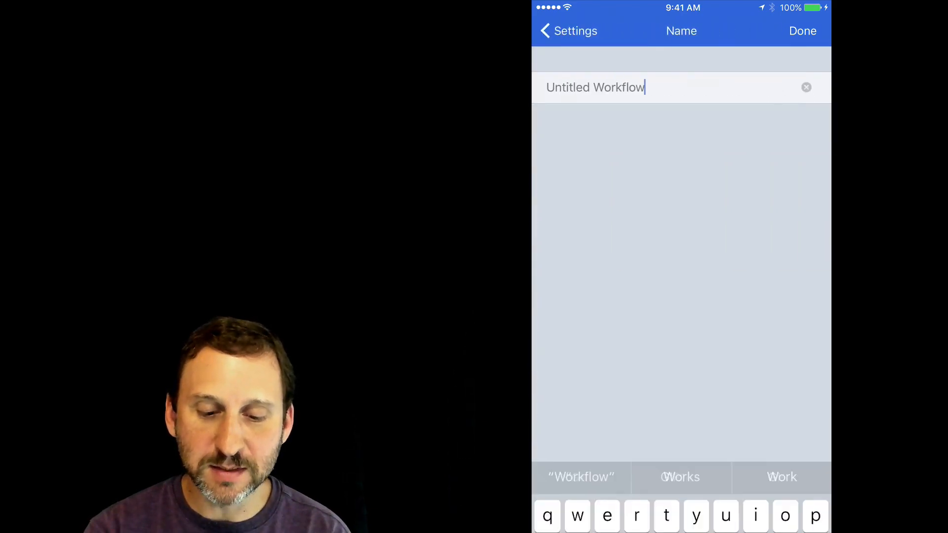
left_click(805, 87)
type("V")
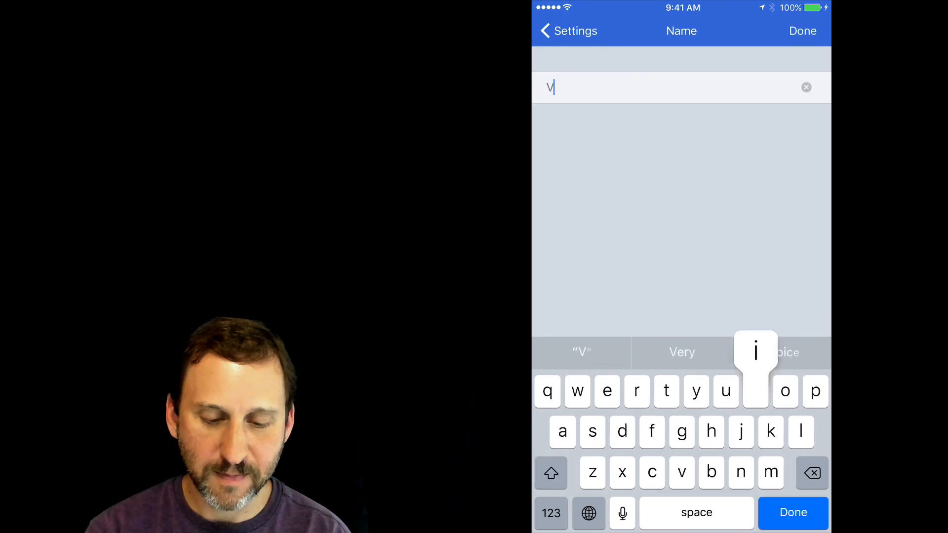
type("ideo To ")
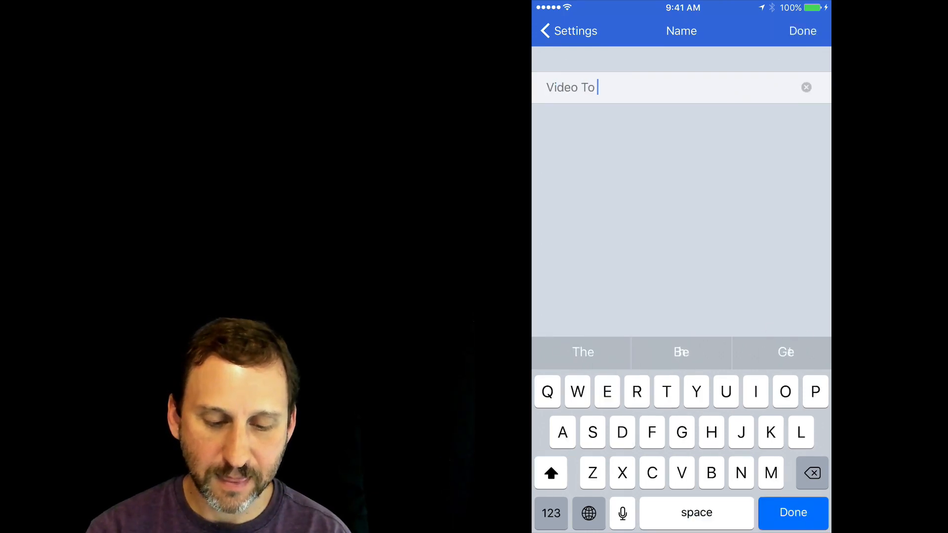
type("GI")
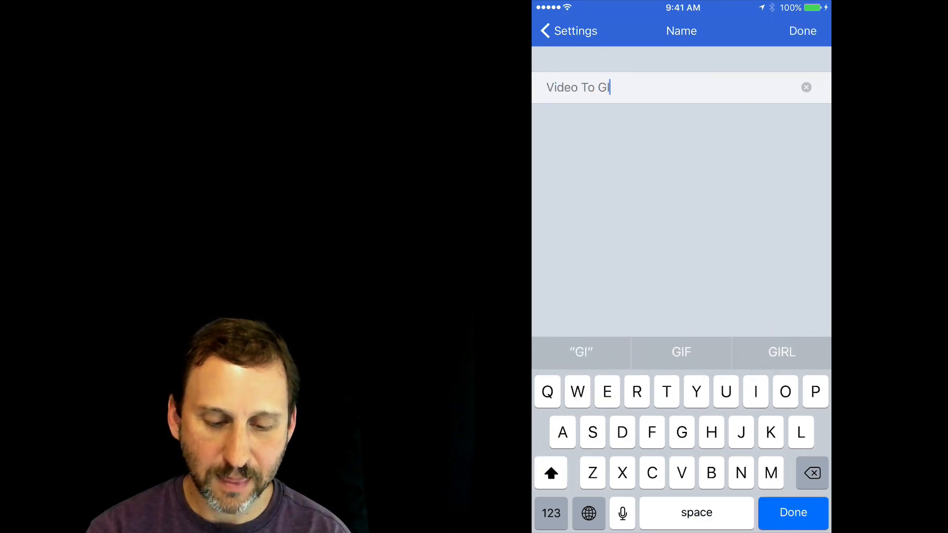
type("F")
left_click(803, 30)
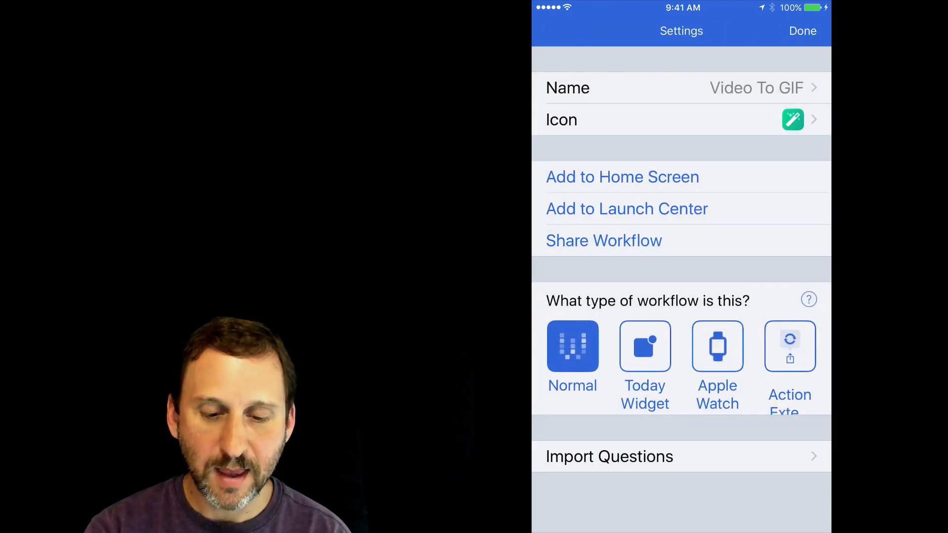
left_click(803, 30)
left_click(803, 31)
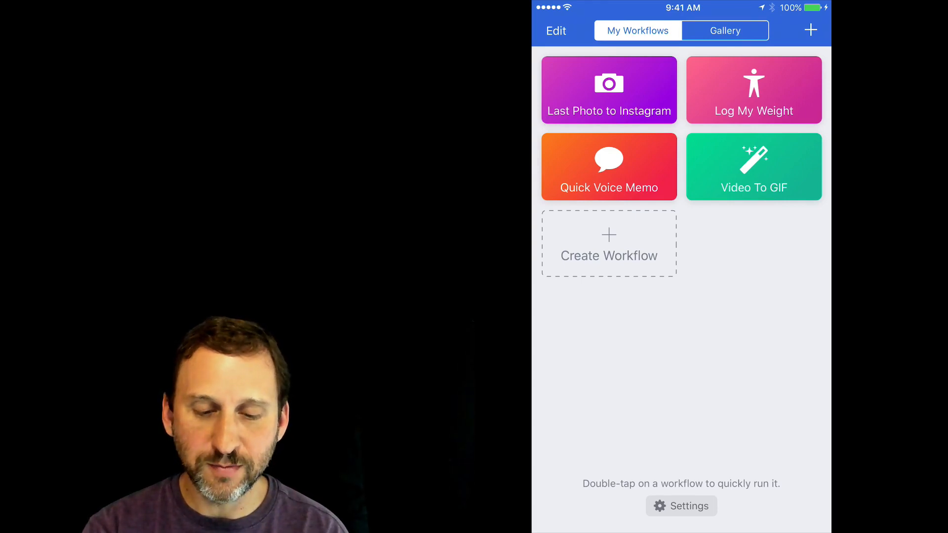
Reopen Video To GIF from My Workflows and show its settings
left_click(754, 167)
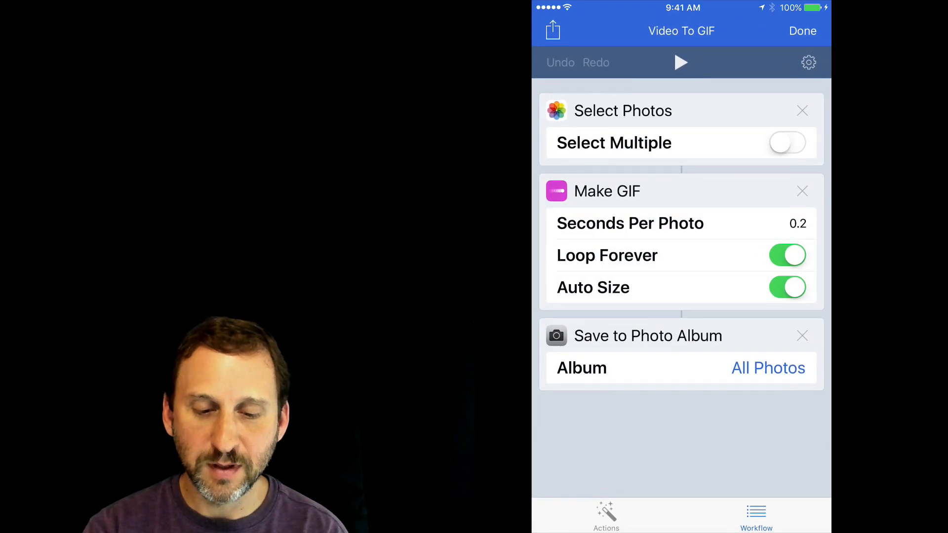
left_click(808, 62)
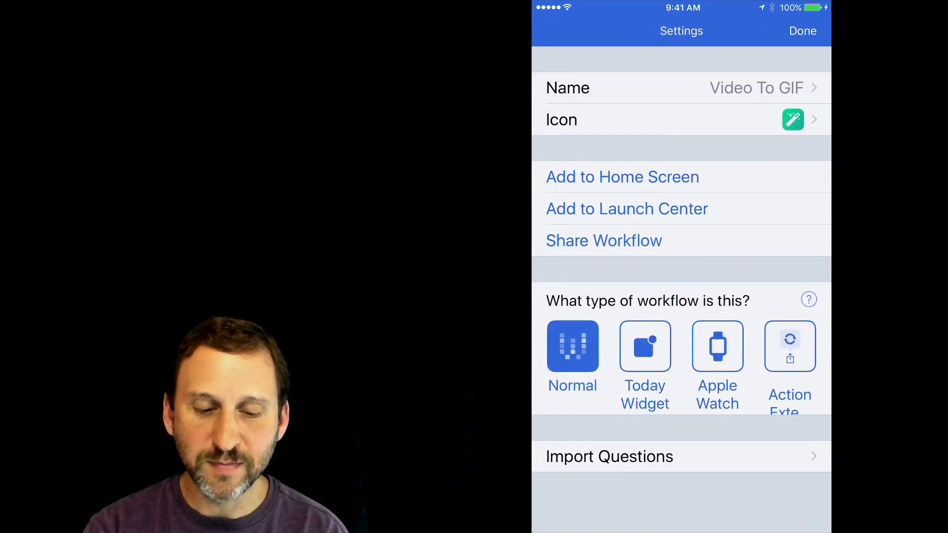